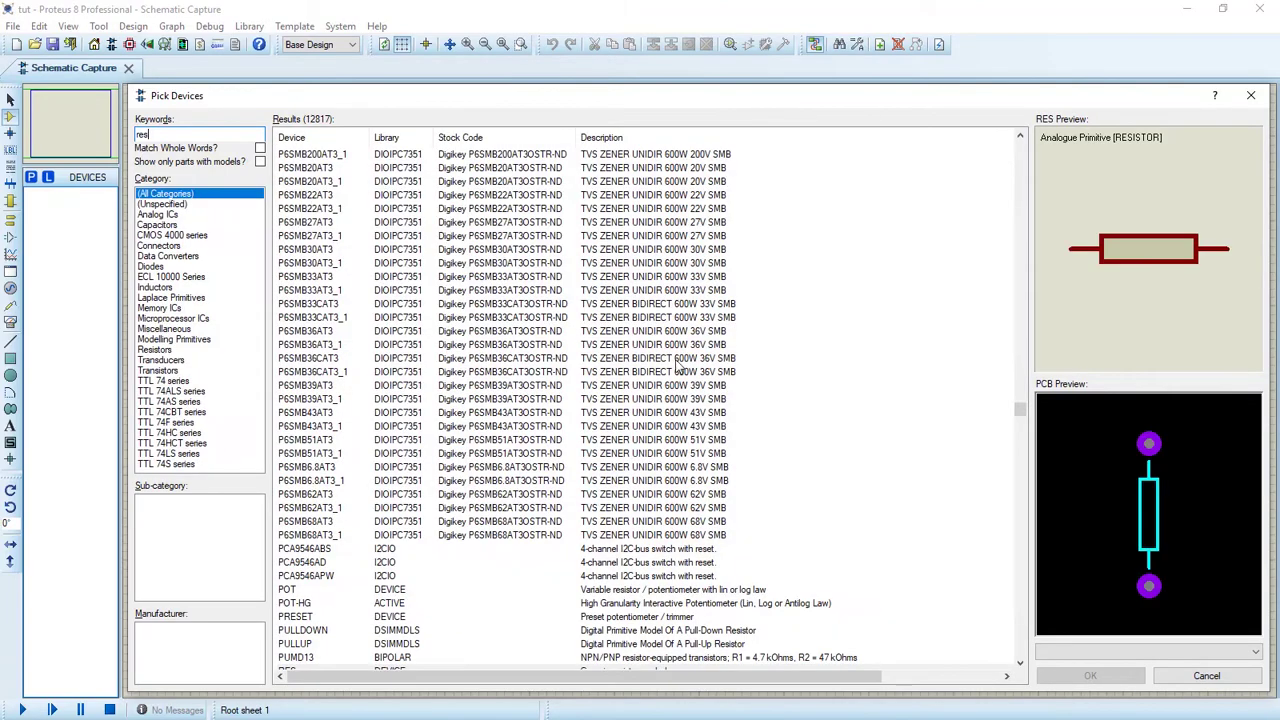
Add the RES resistor from the device library and place four resistors on the sheet, R1 above R2 and R3 above R4 to their right.
left_click(1091, 676)
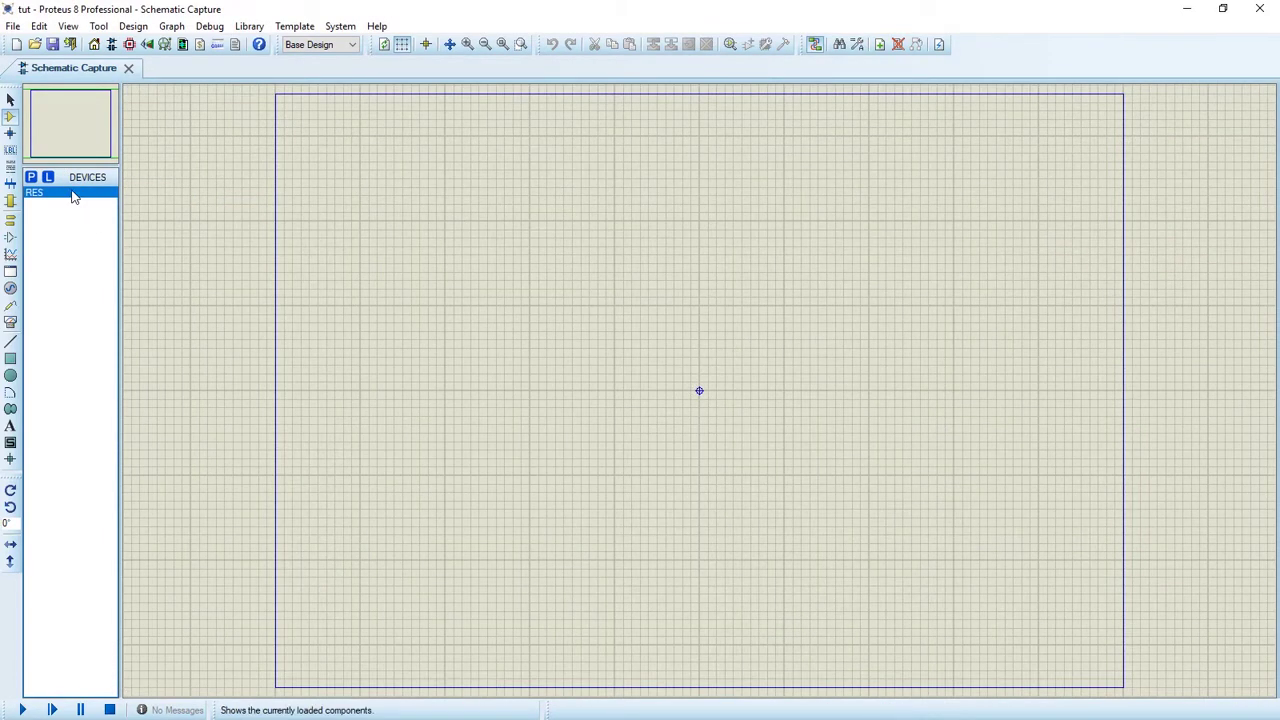
left_click(470, 283)
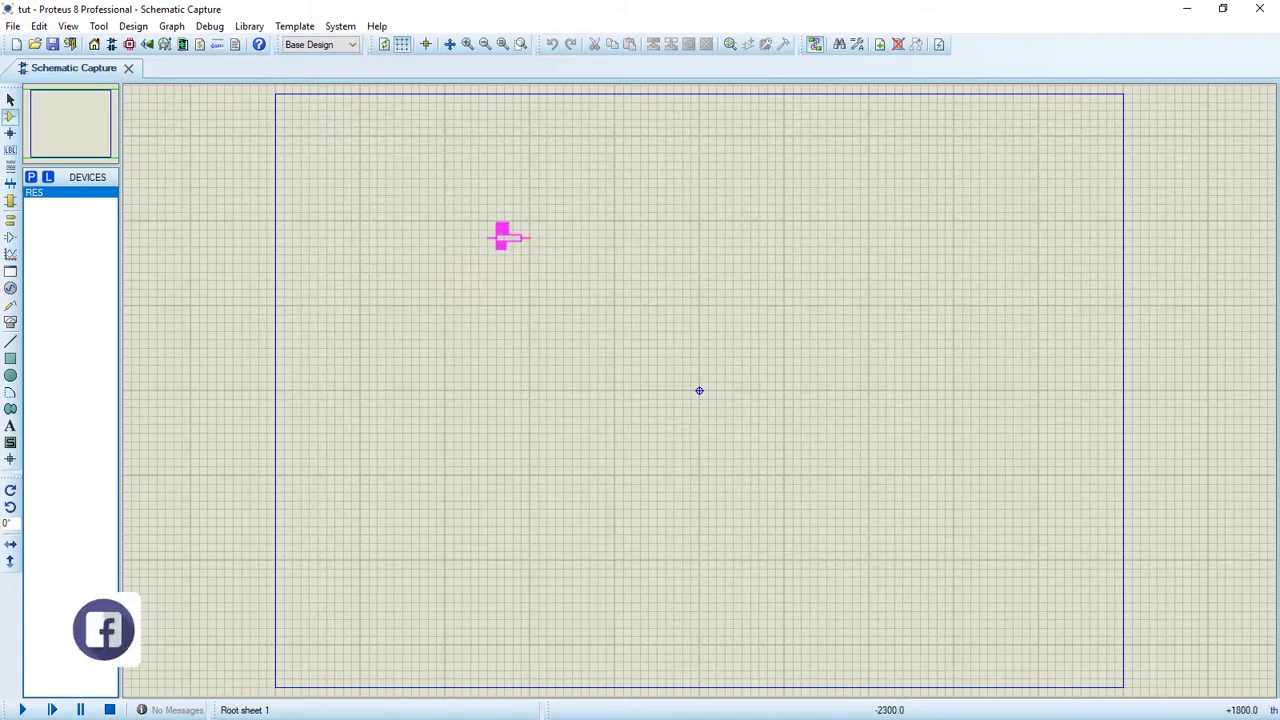
left_click(512, 343)
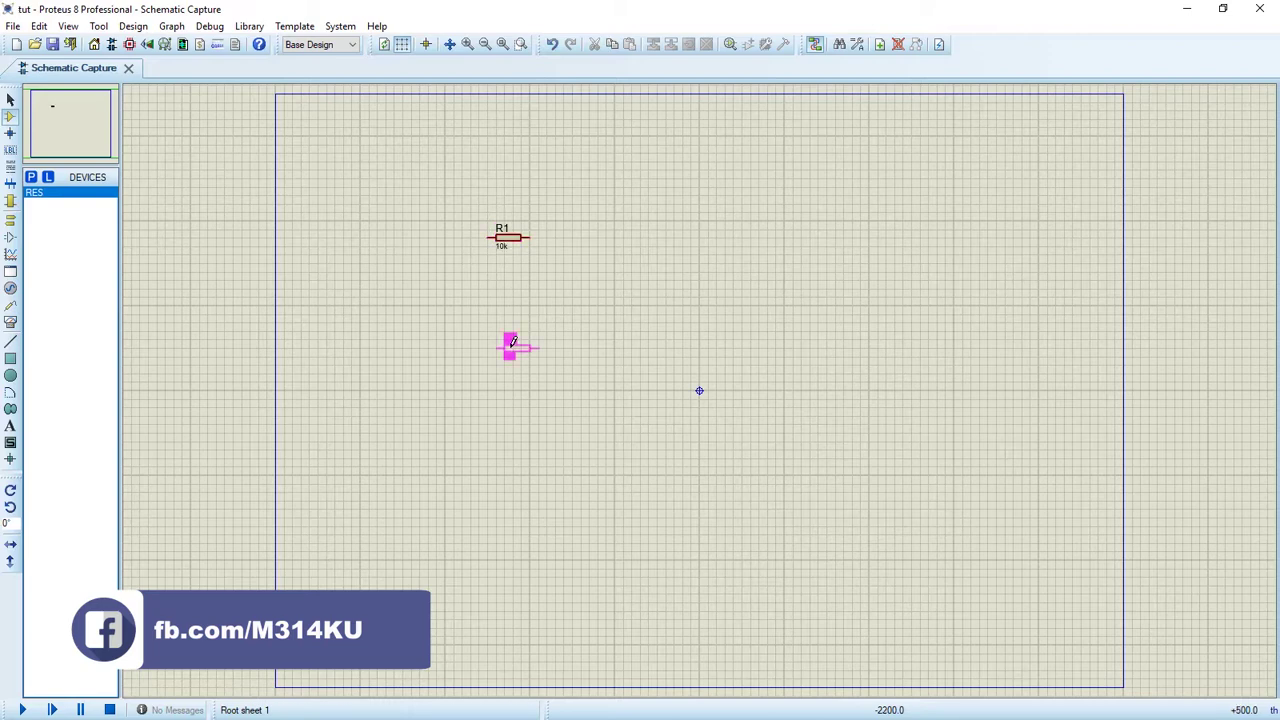
left_click(507, 350)
left_click(706, 286)
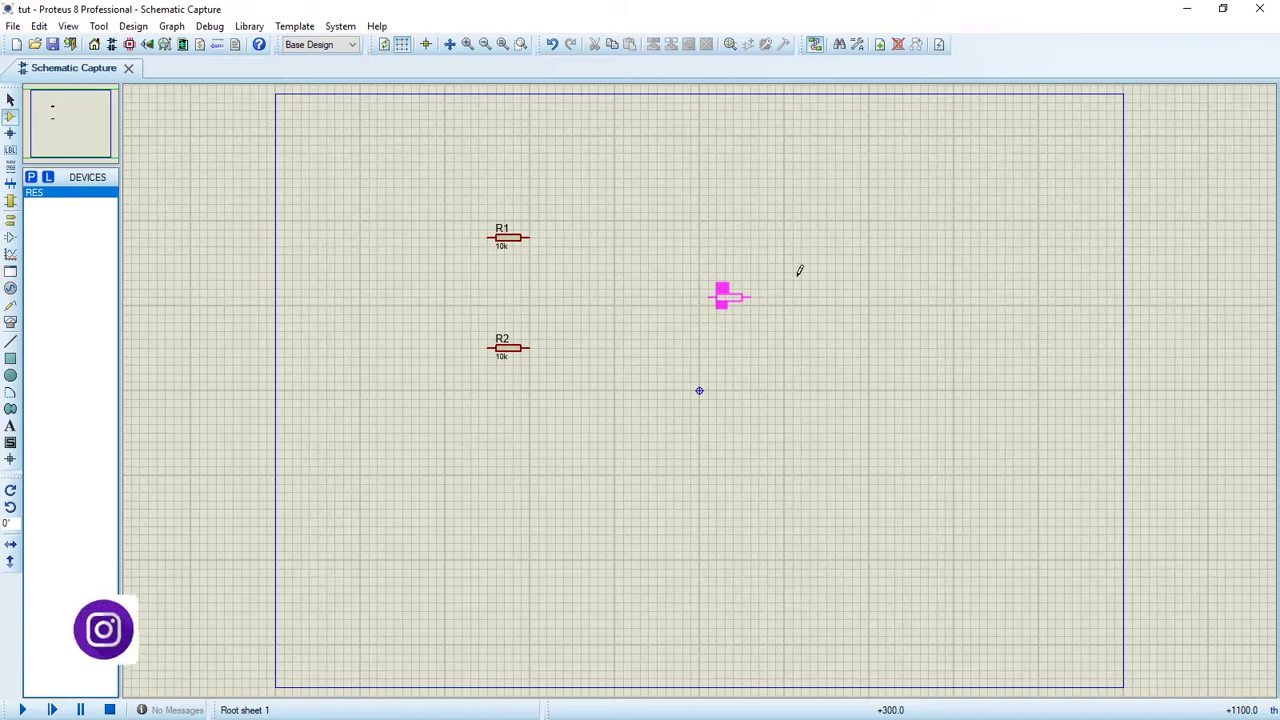
left_click(728, 296)
left_click(740, 432)
left_click(740, 432)
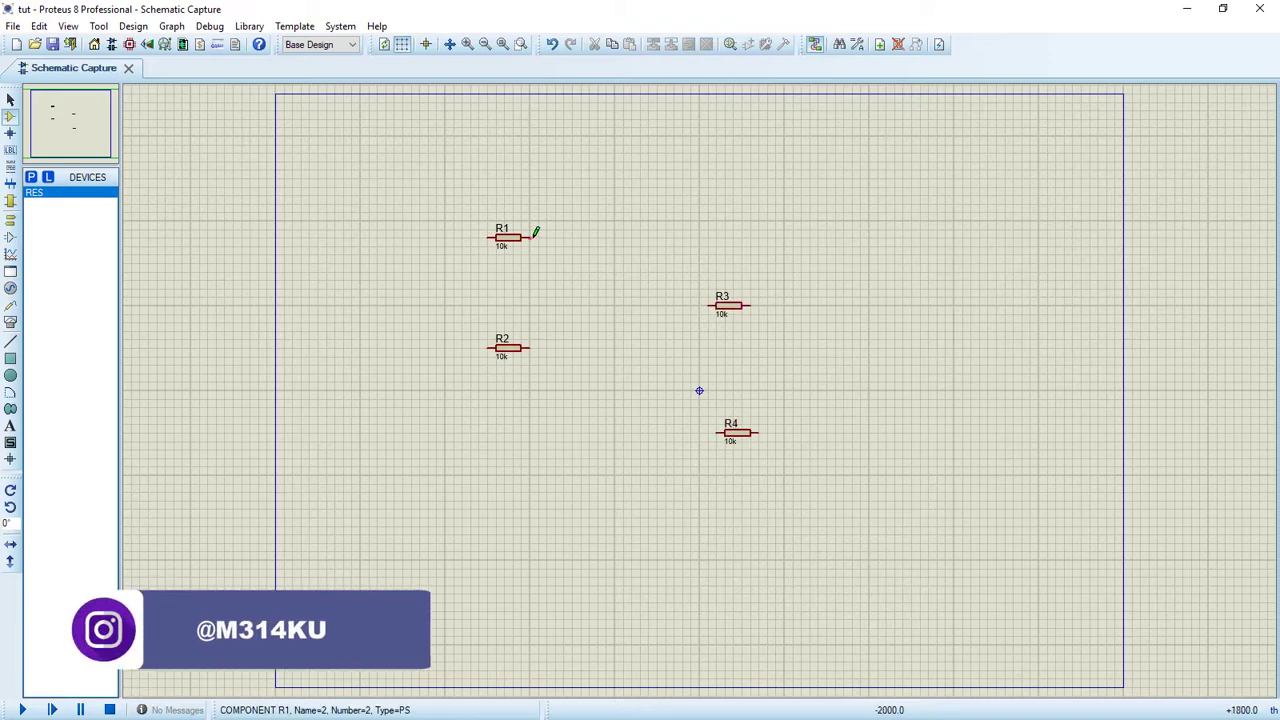
Wire the right end of R1 to the left end of R4, and the left end of R3 to the right end of R2.
left_click(718, 431)
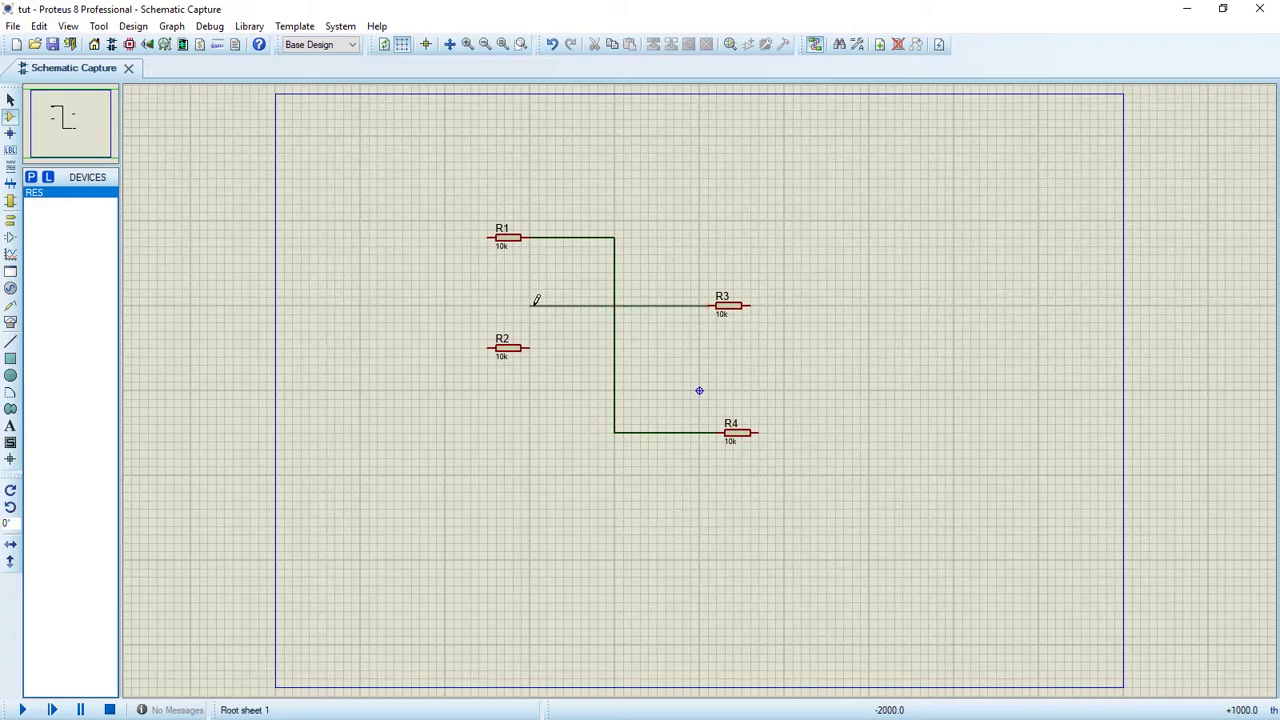
left_click(530, 346)
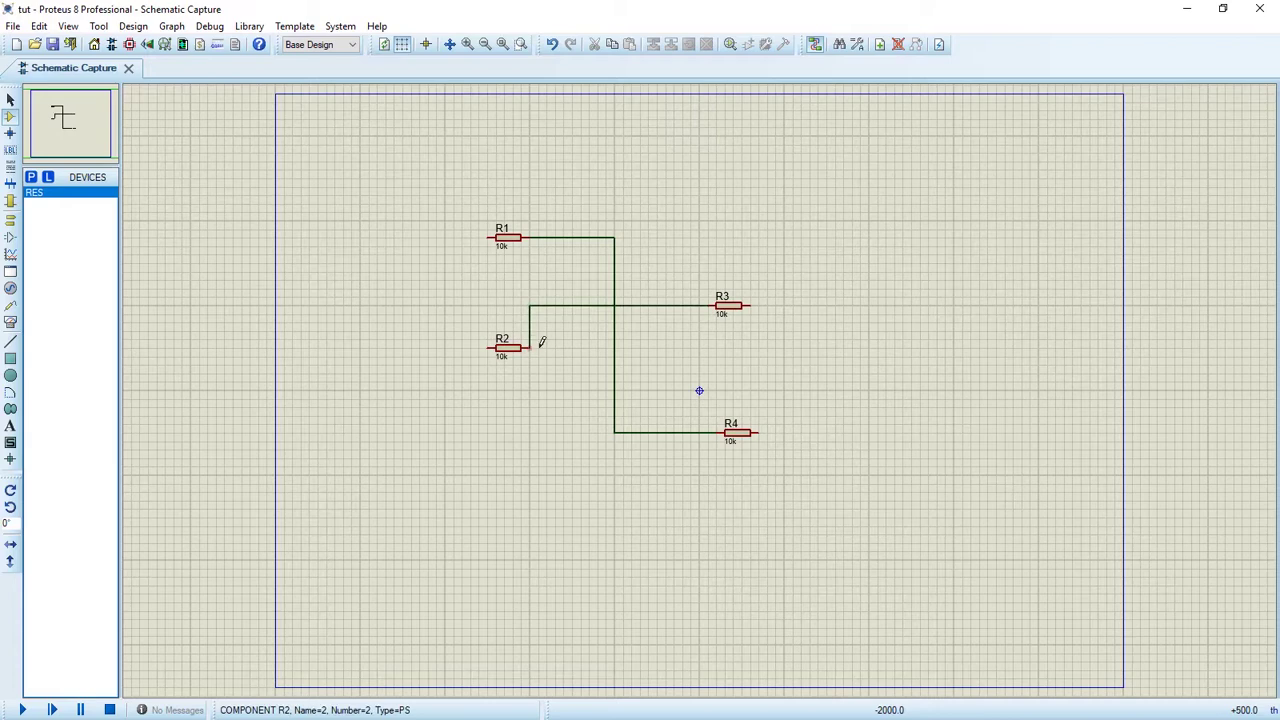
Place junction dots where the two wires cross, on the horizontal wire beside R1, and in the empty area just below that wire.
left_click(520, 44)
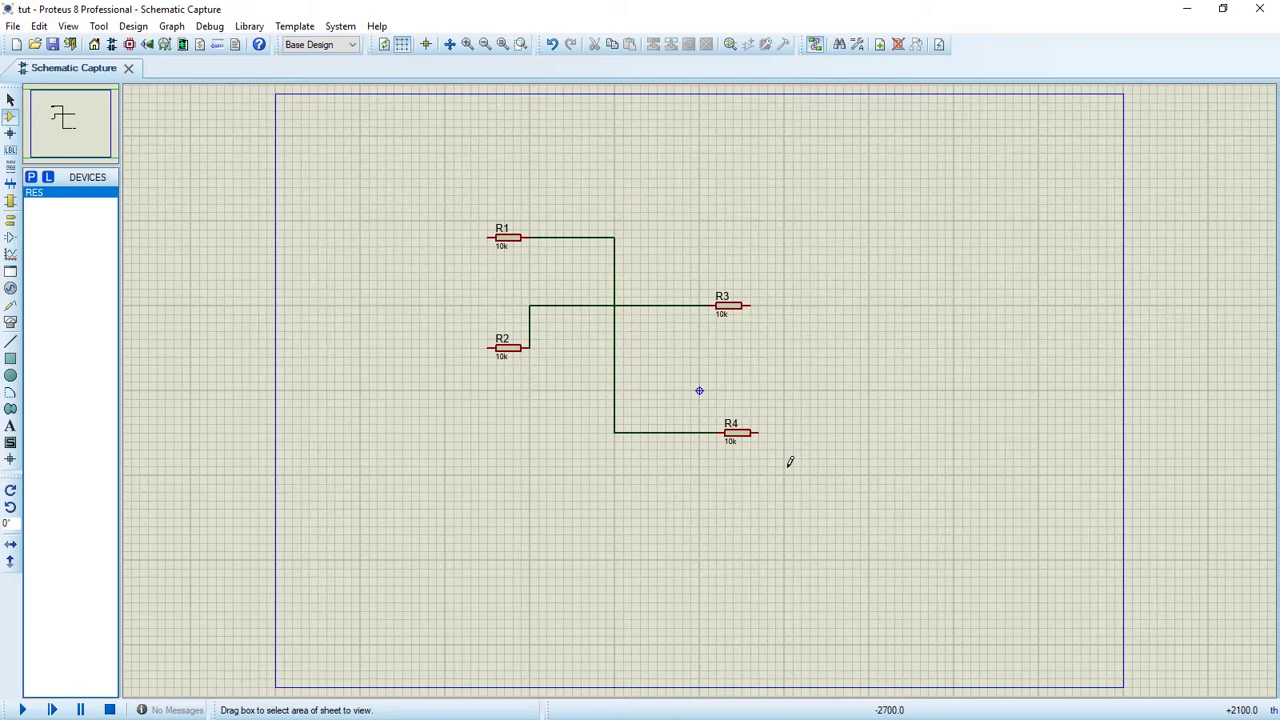
left_click_drag(866, 437, 390, 215)
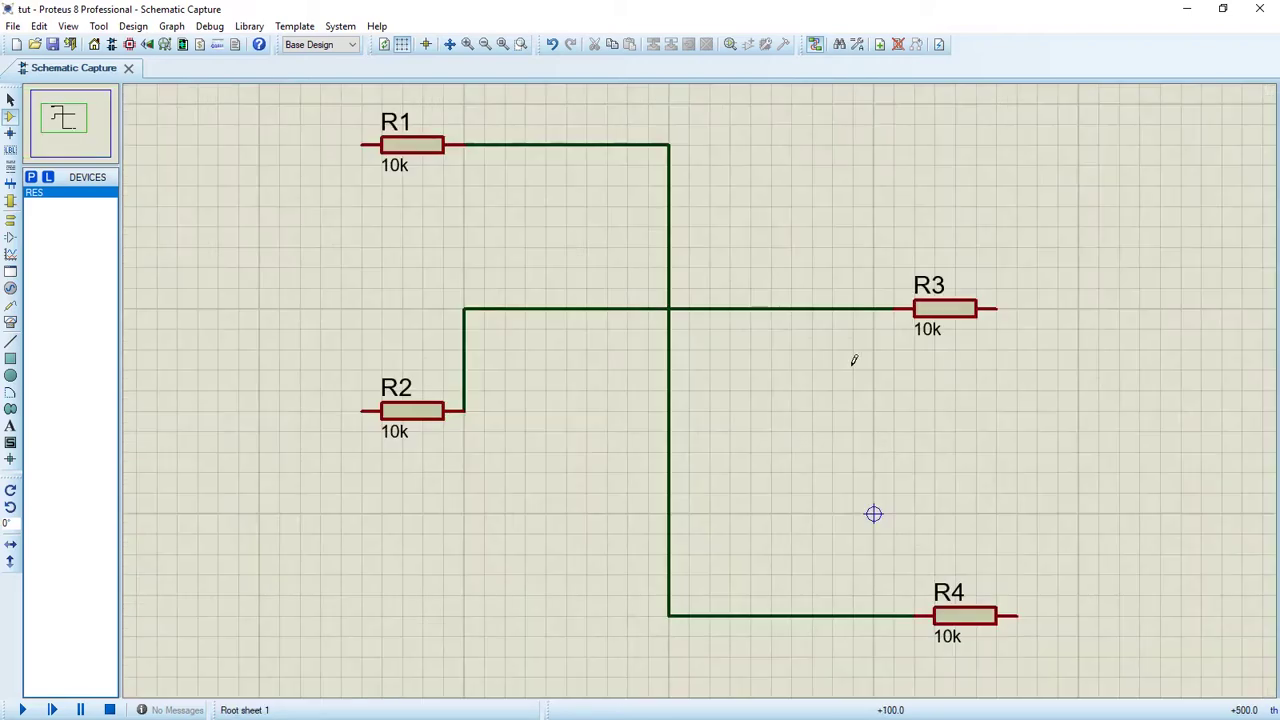
left_click(668, 309)
key("j")
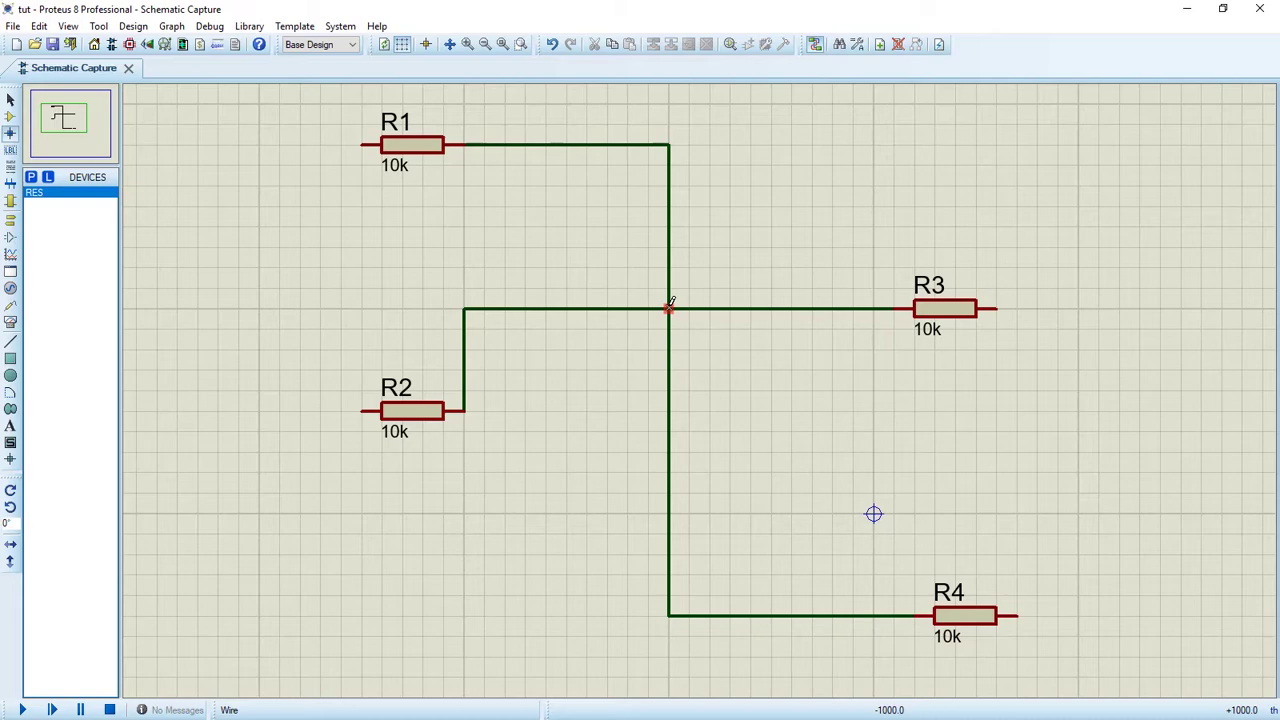
left_click(669, 306)
left_click(586, 226)
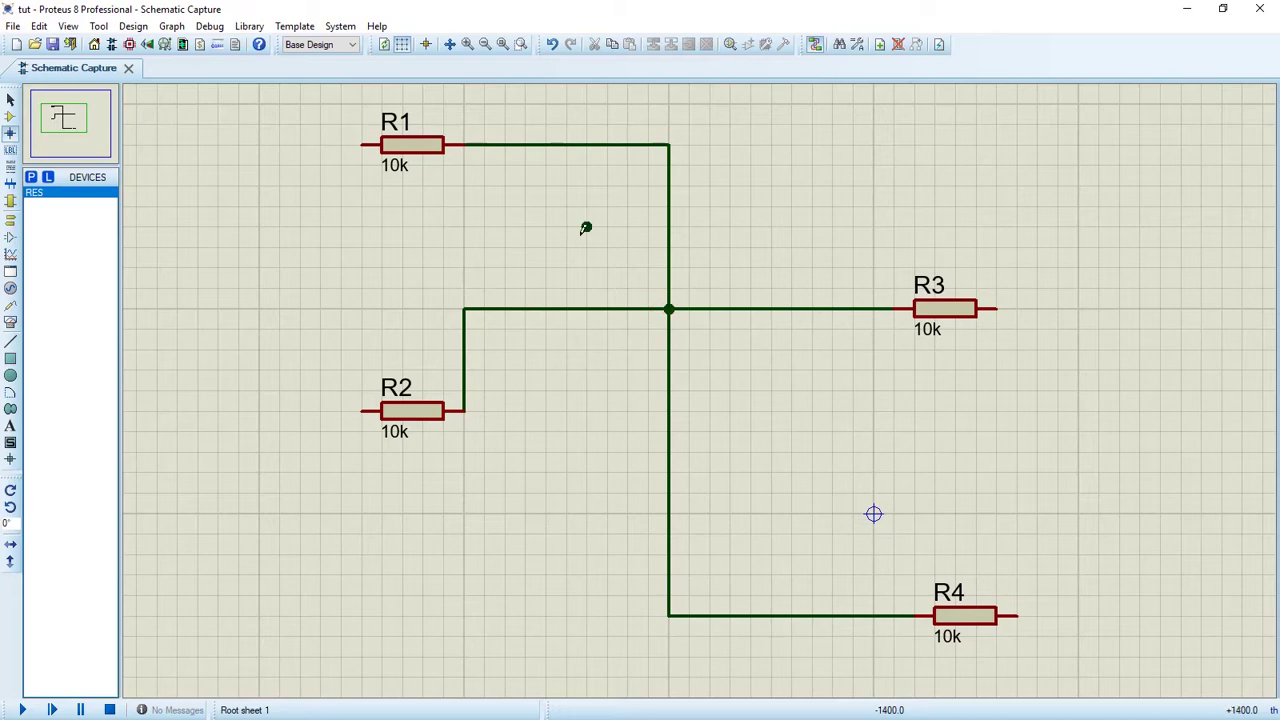
left_click(586, 145)
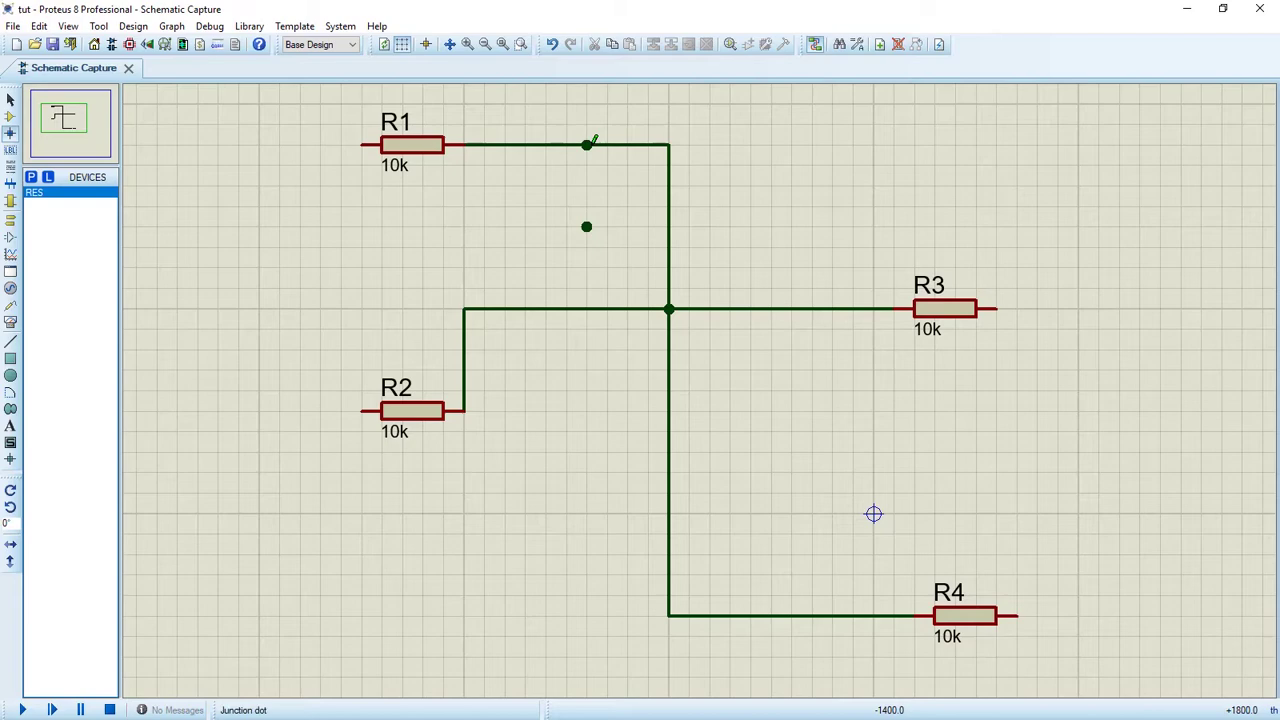
left_click(586, 226)
Add the wire label "r2 - r3" to the wire connecting R2 and R3.
left_click(10, 101)
left_click(10, 152)
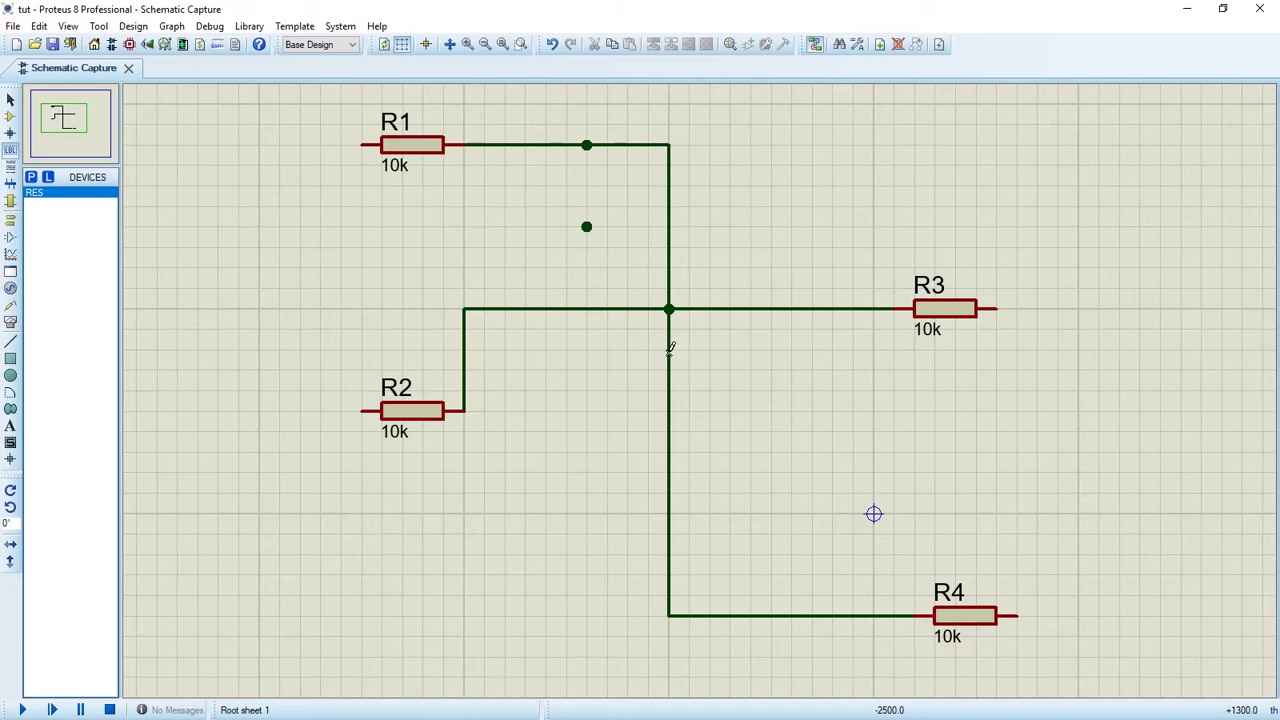
left_click(527, 307)
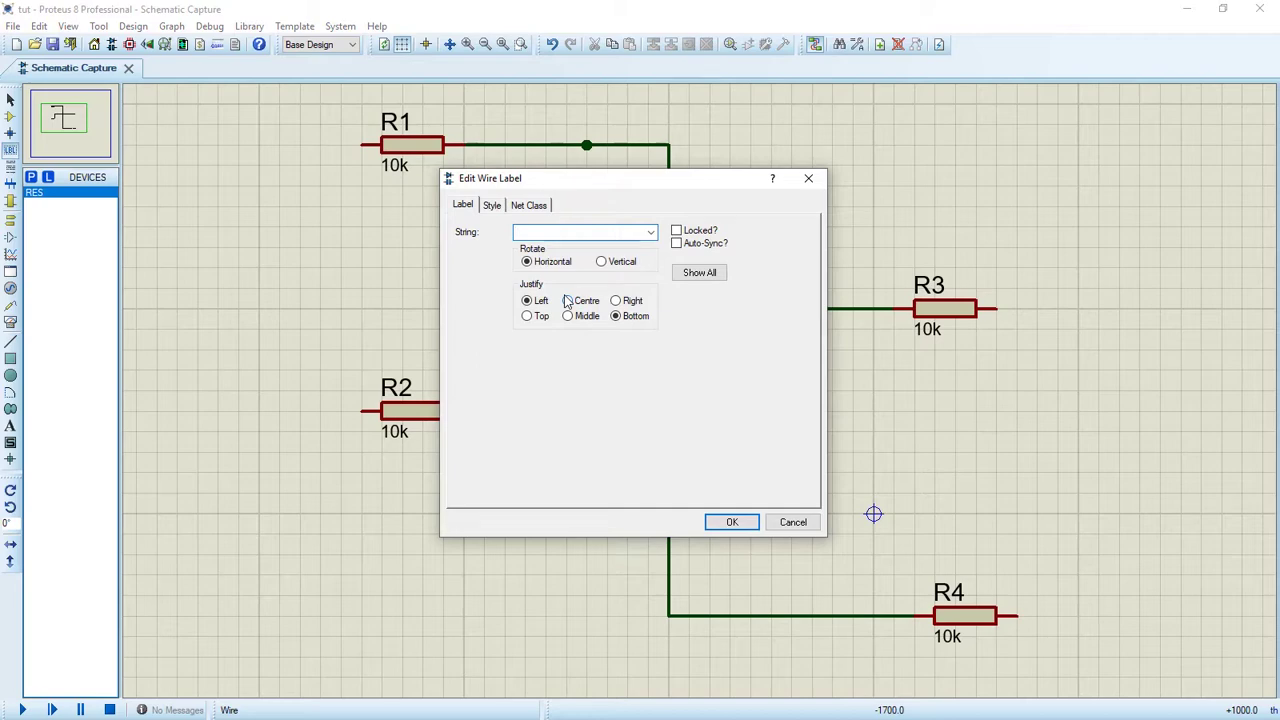
type("r2 - r3")
key("Return")
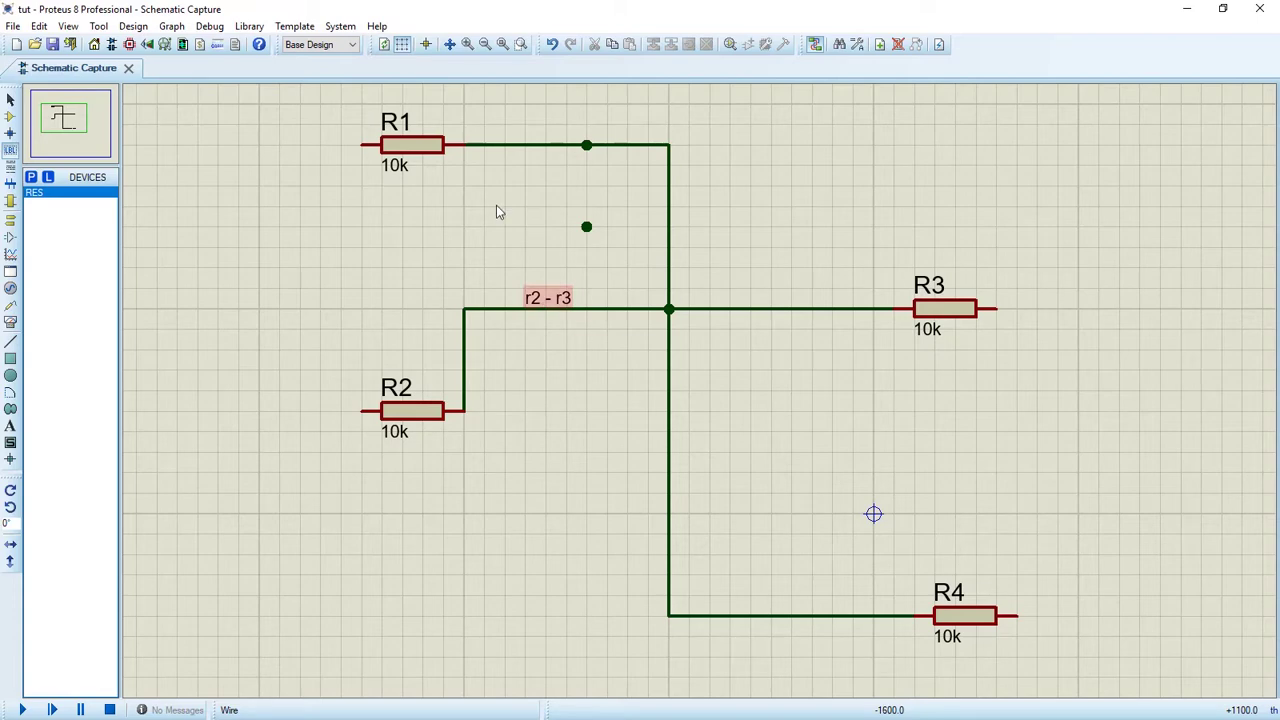
In the r2 - r3 label's style, stop the font face from following the global style and choose Default Font.
key("ctrl+e")
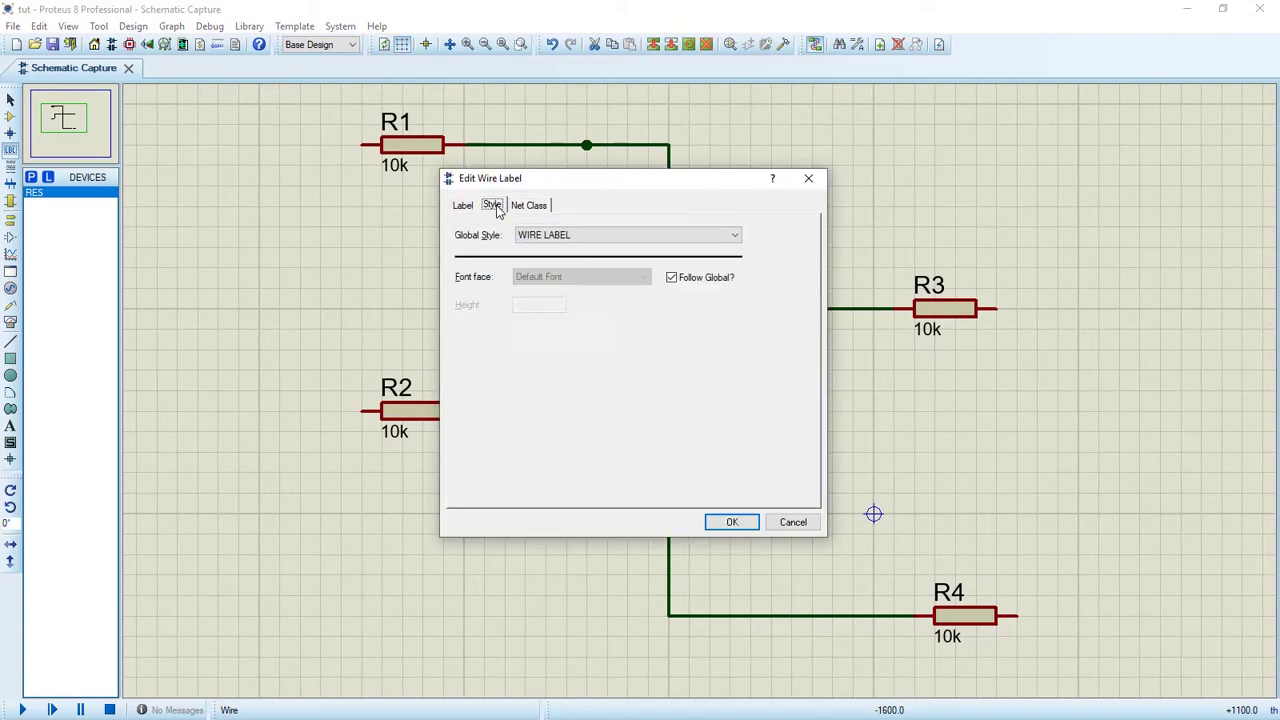
left_click(492, 205)
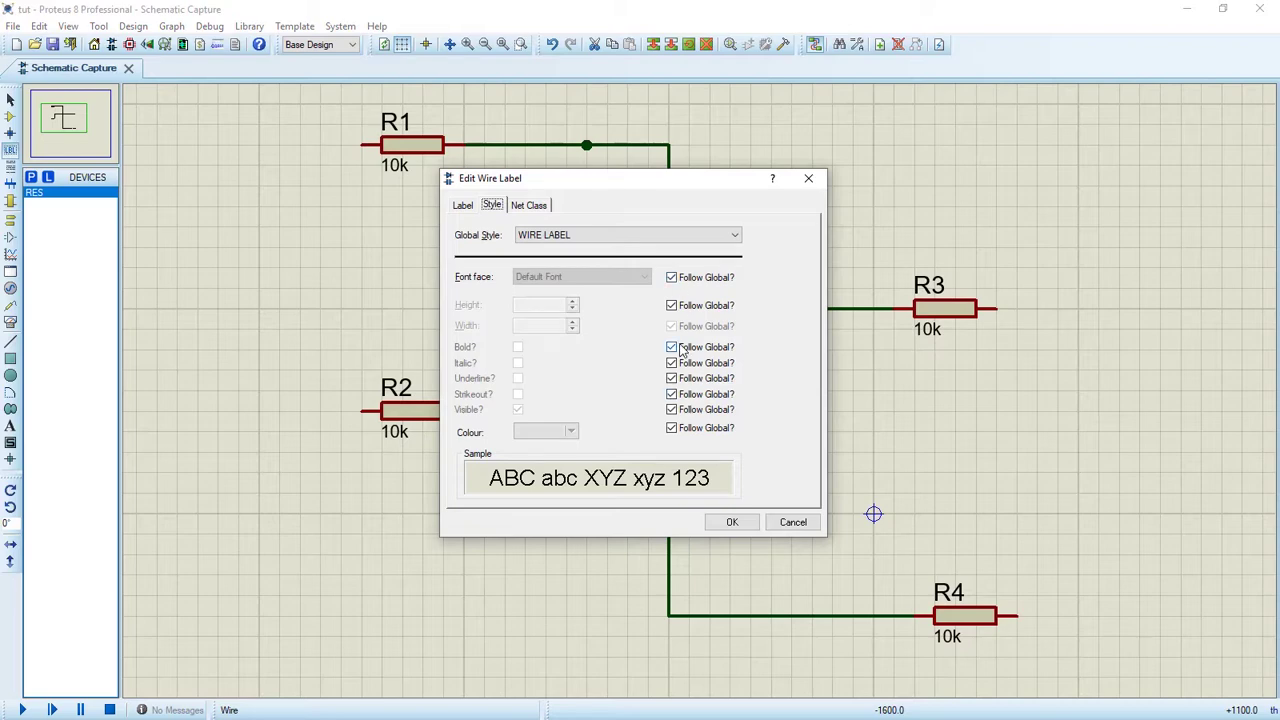
left_click(671, 277)
left_click(645, 277)
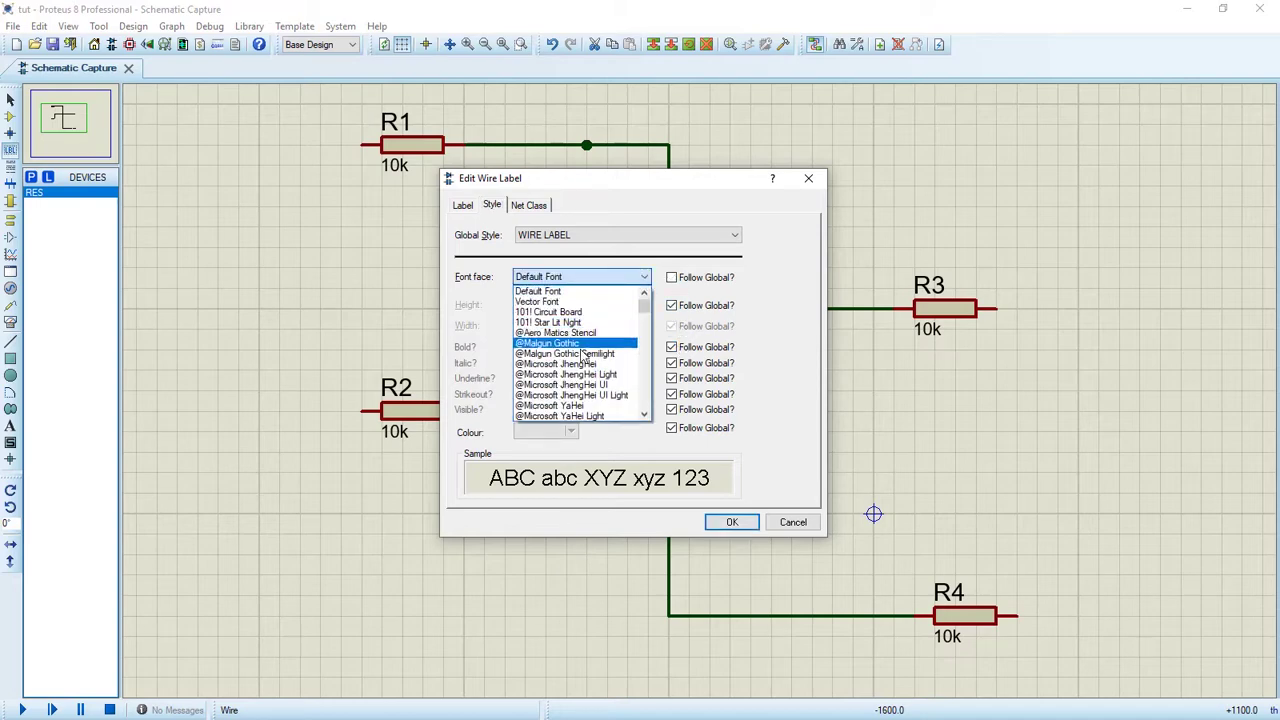
left_click(582, 292)
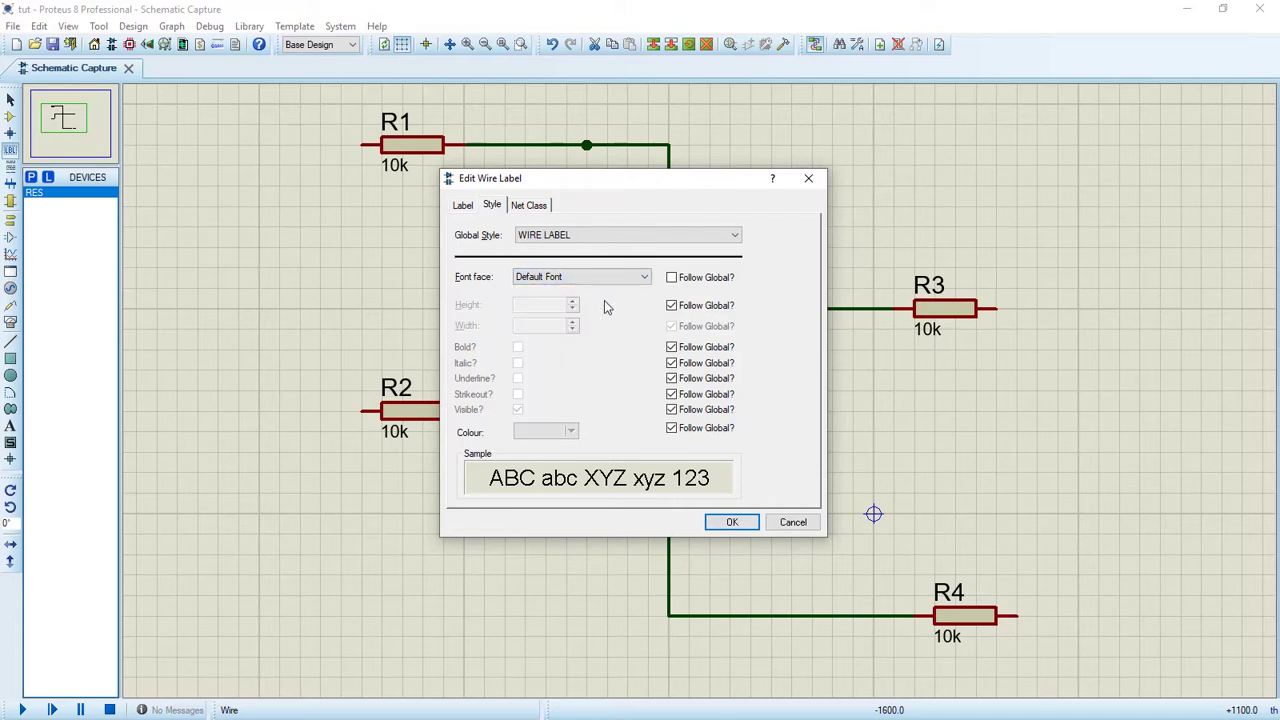
Override the wire label's global height and colour, setting the height to 0.2in and the colour to green, and apply the style.
left_click(671, 305)
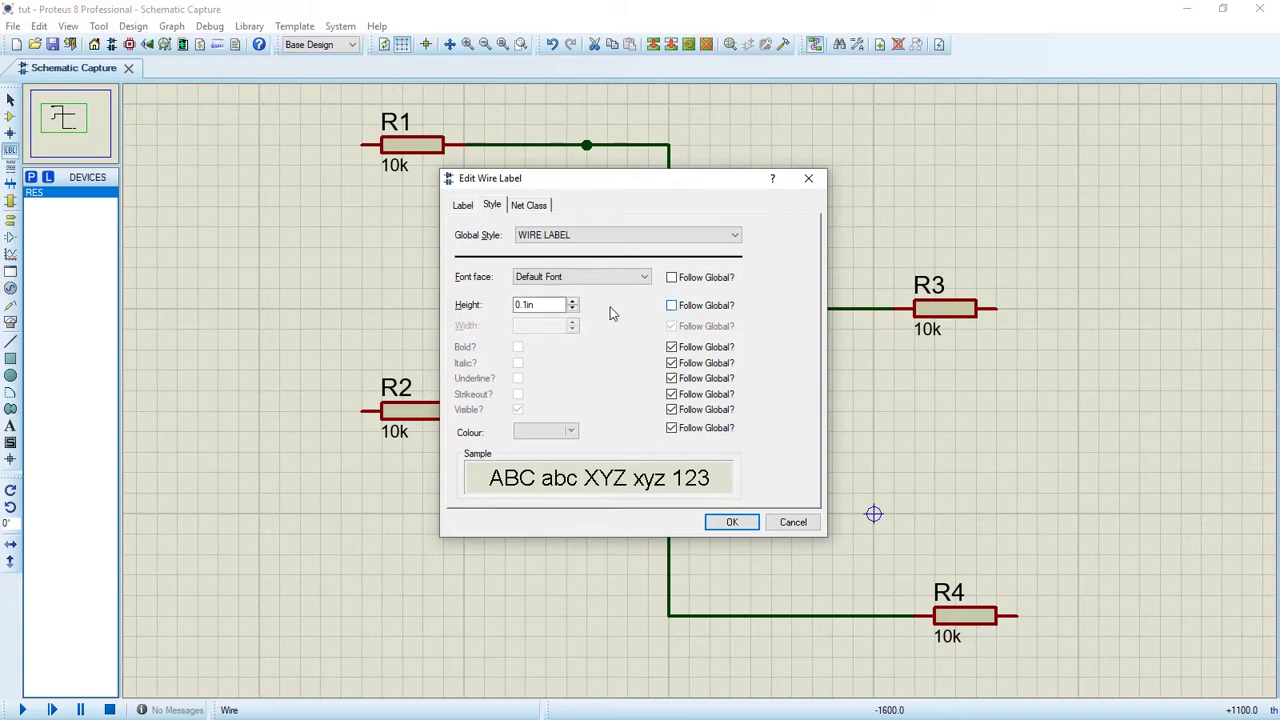
left_click(525, 304)
key("BackSpace")
type("2")
left_click(566, 437)
left_click(570, 432)
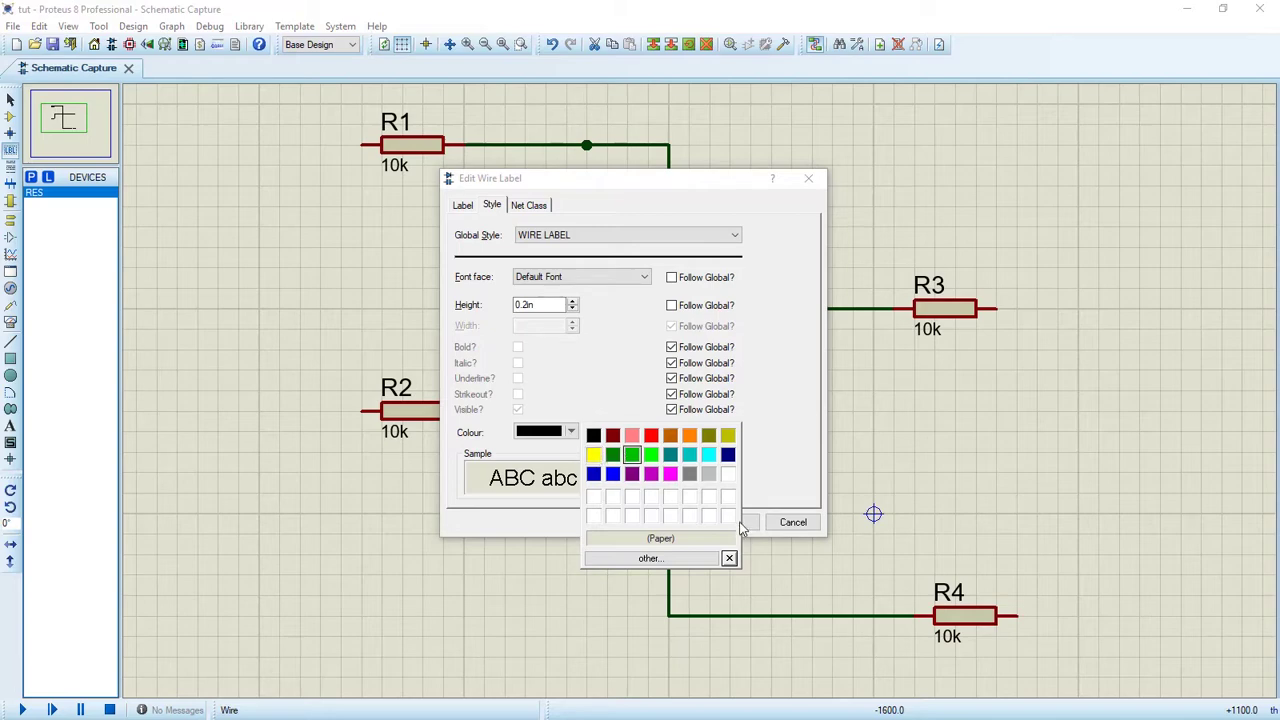
left_click(742, 529)
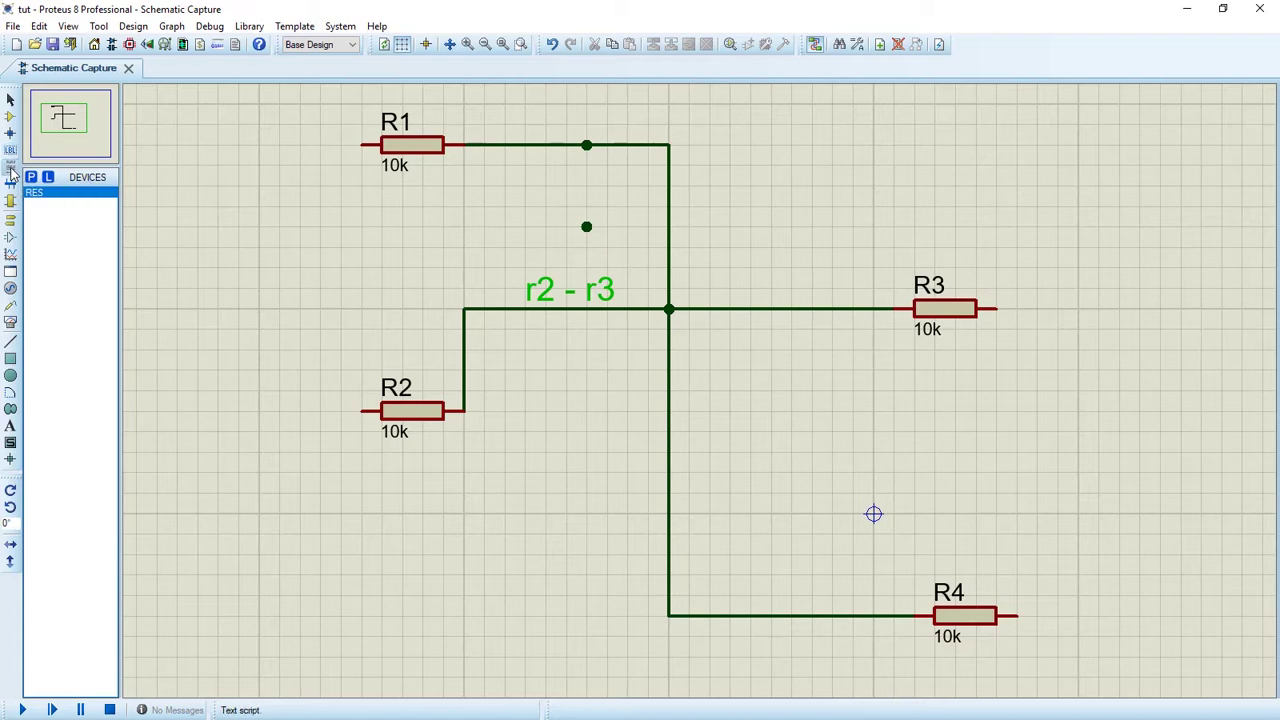
Add a text script reading "this the project for tutoral 2" in the empty area below the circuit.
left_click(521, 48)
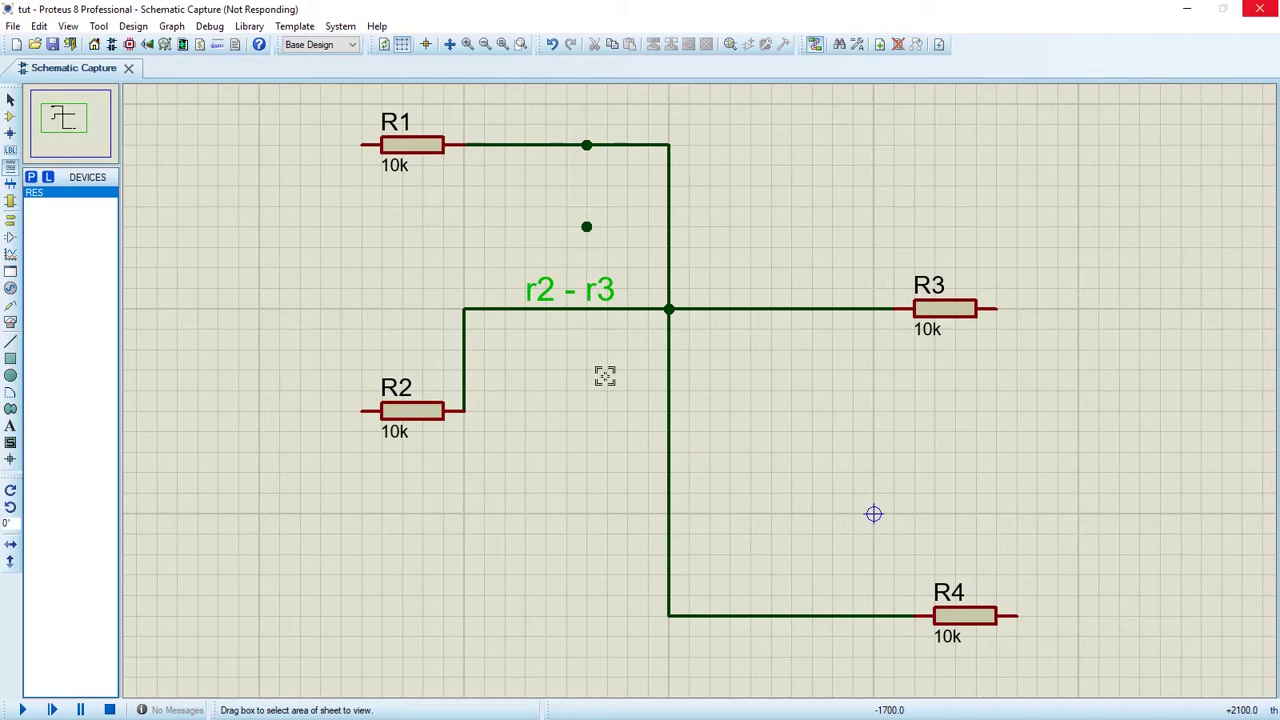
left_click(503, 44)
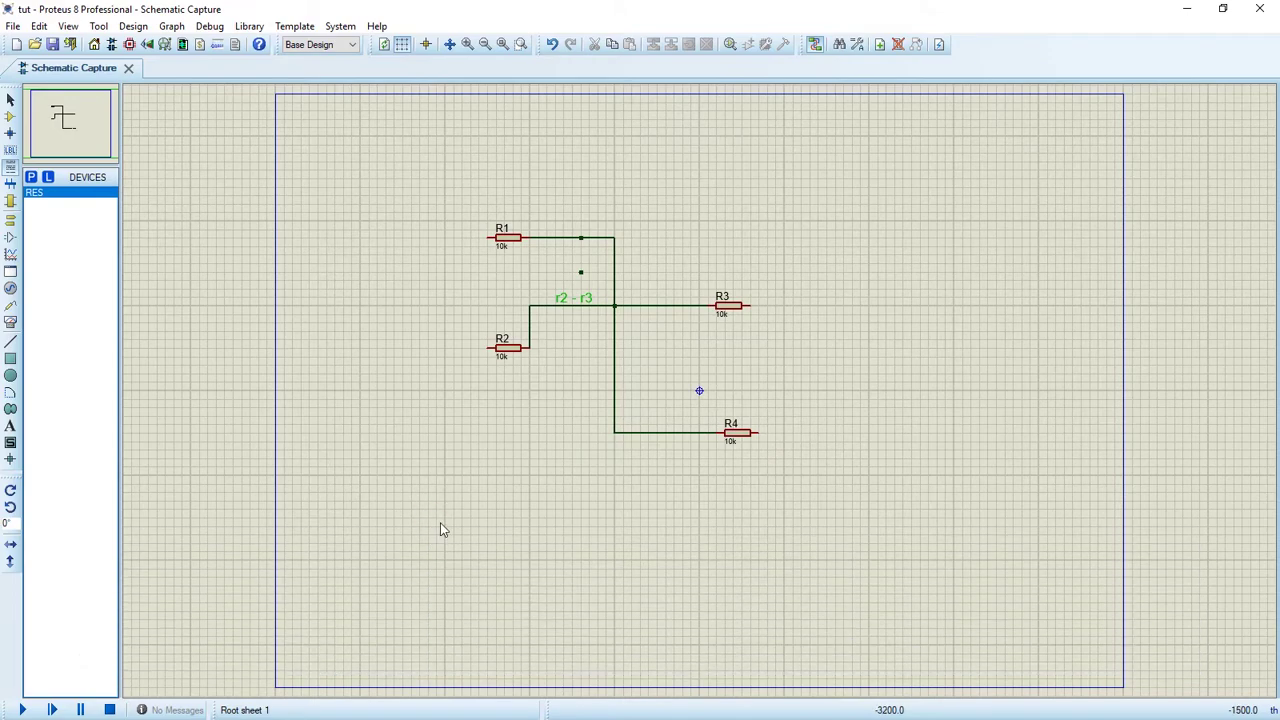
left_click(442, 523)
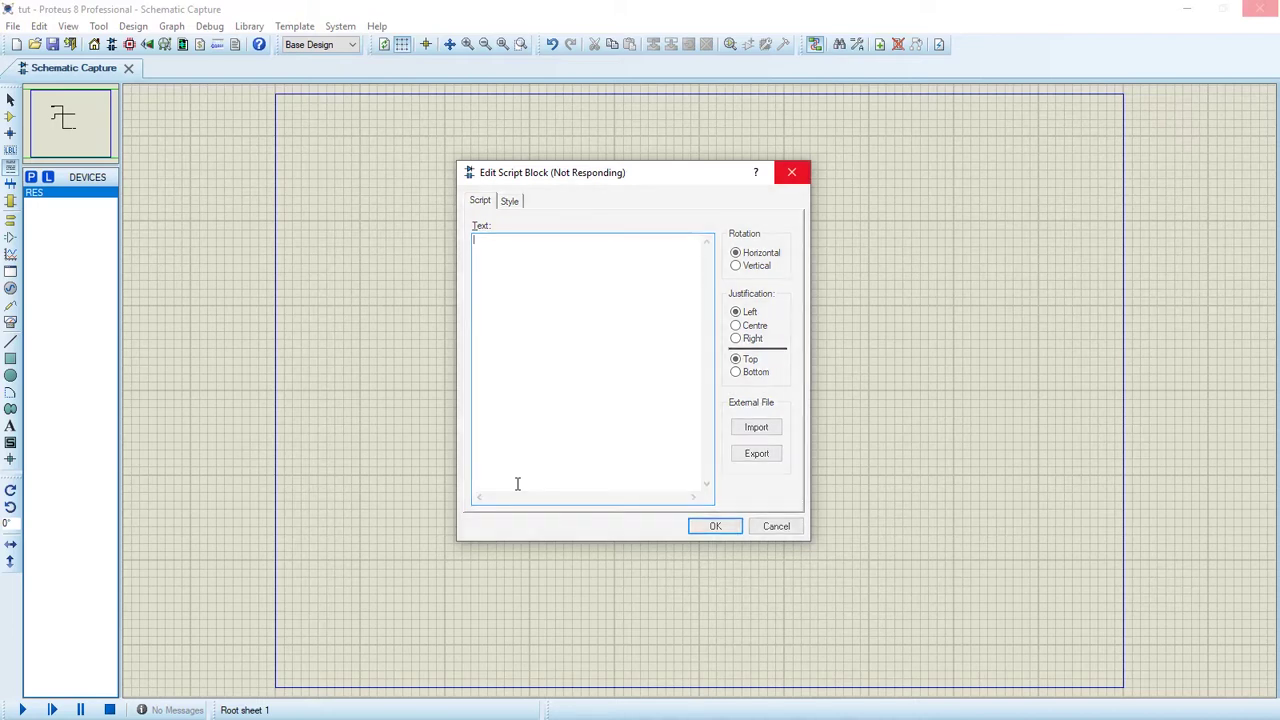
type("this the project ral")
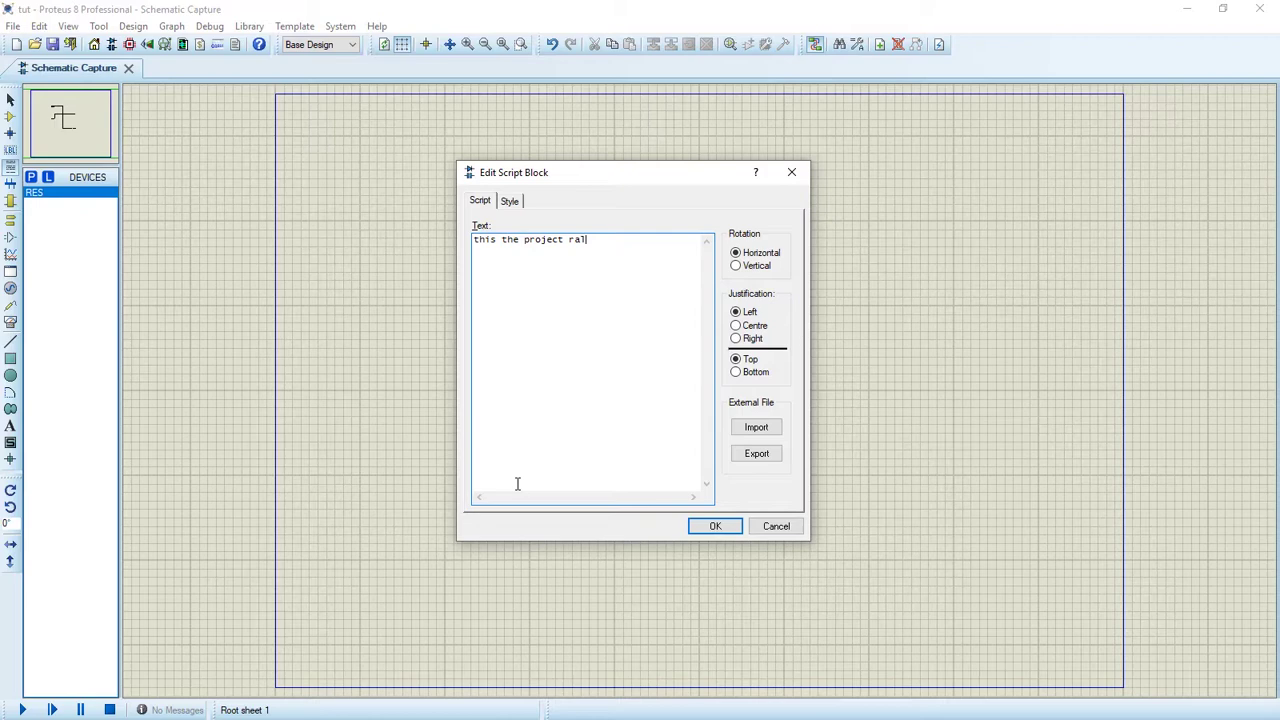
key("BackSpace")
key("BackSpace")
key("BackSpace")
type("for tutoral 2")
left_click(716, 527)
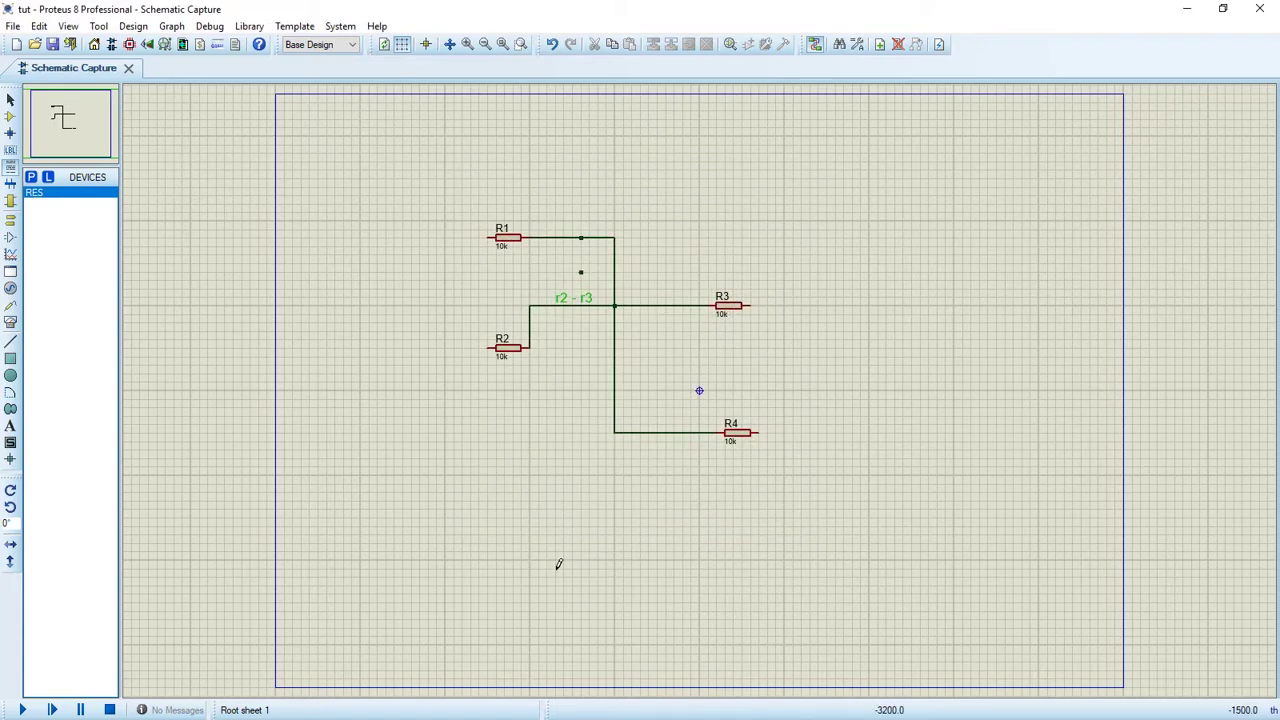
Override the text script's global height and set it to 0.4in.
left_click(480, 530)
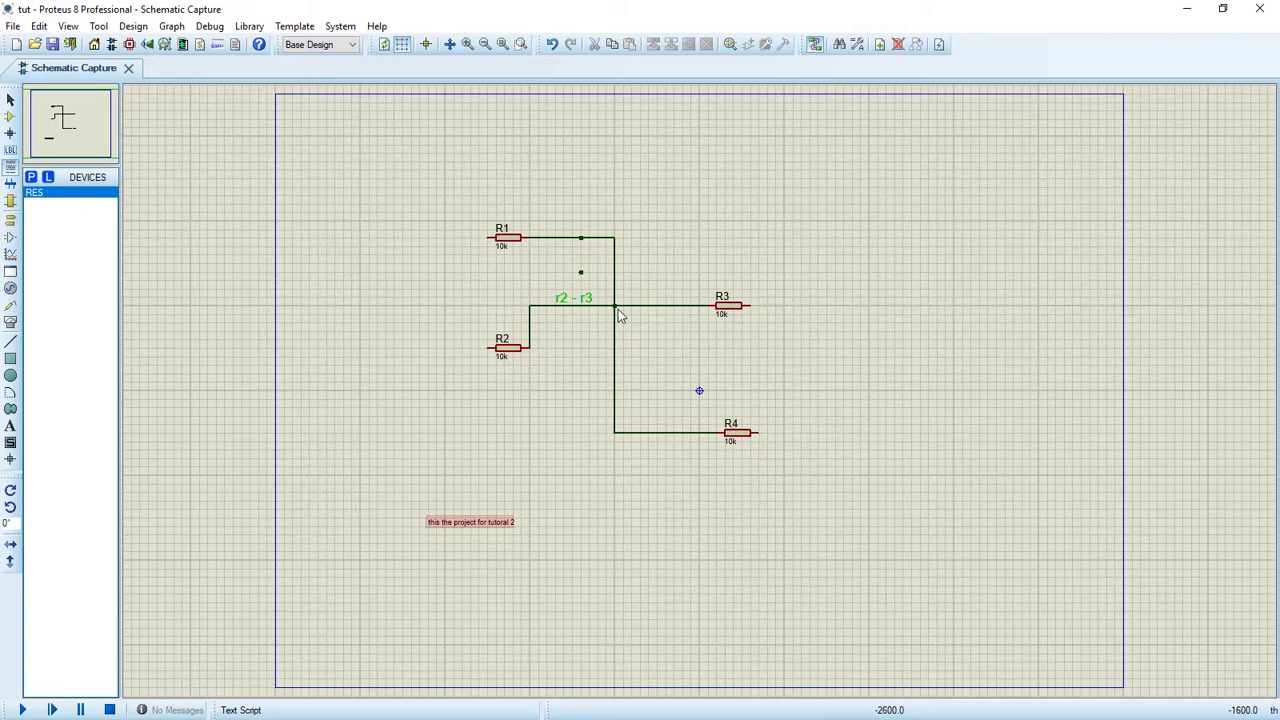
key("ctrl+e")
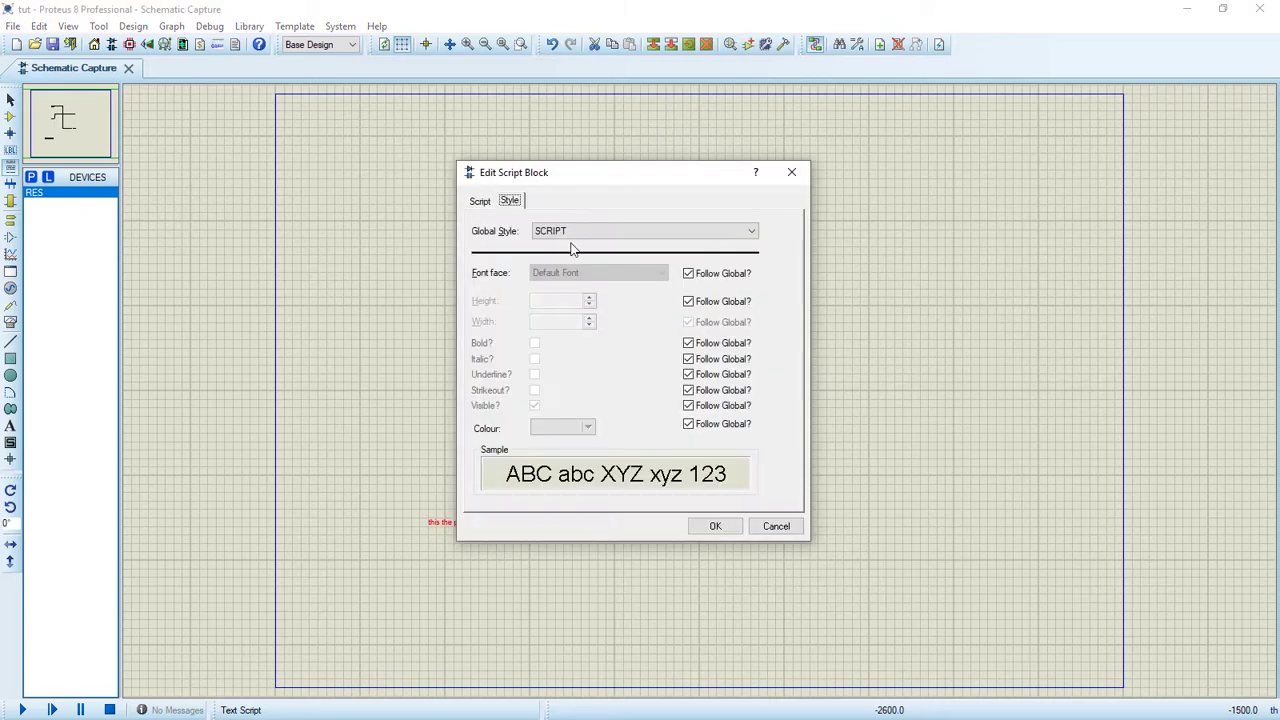
left_click(550, 302)
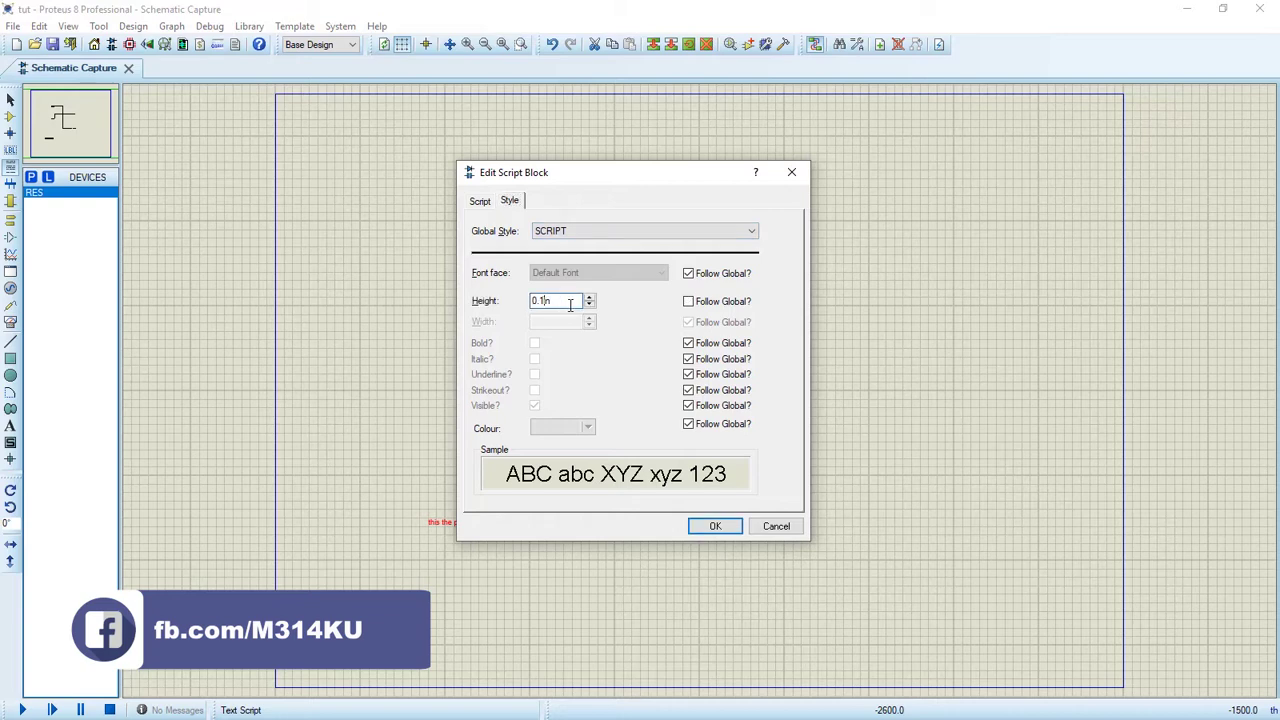
key("BackSpace")
key("BackSpace")
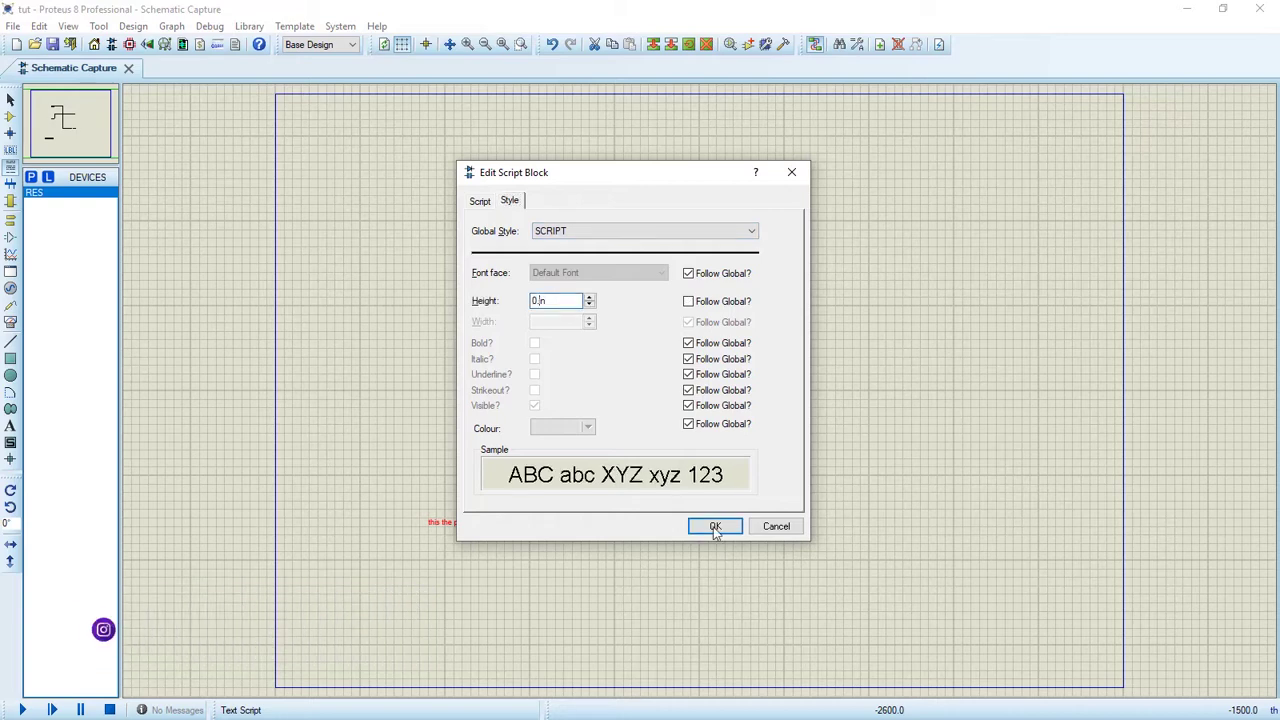
left_click(715, 528)
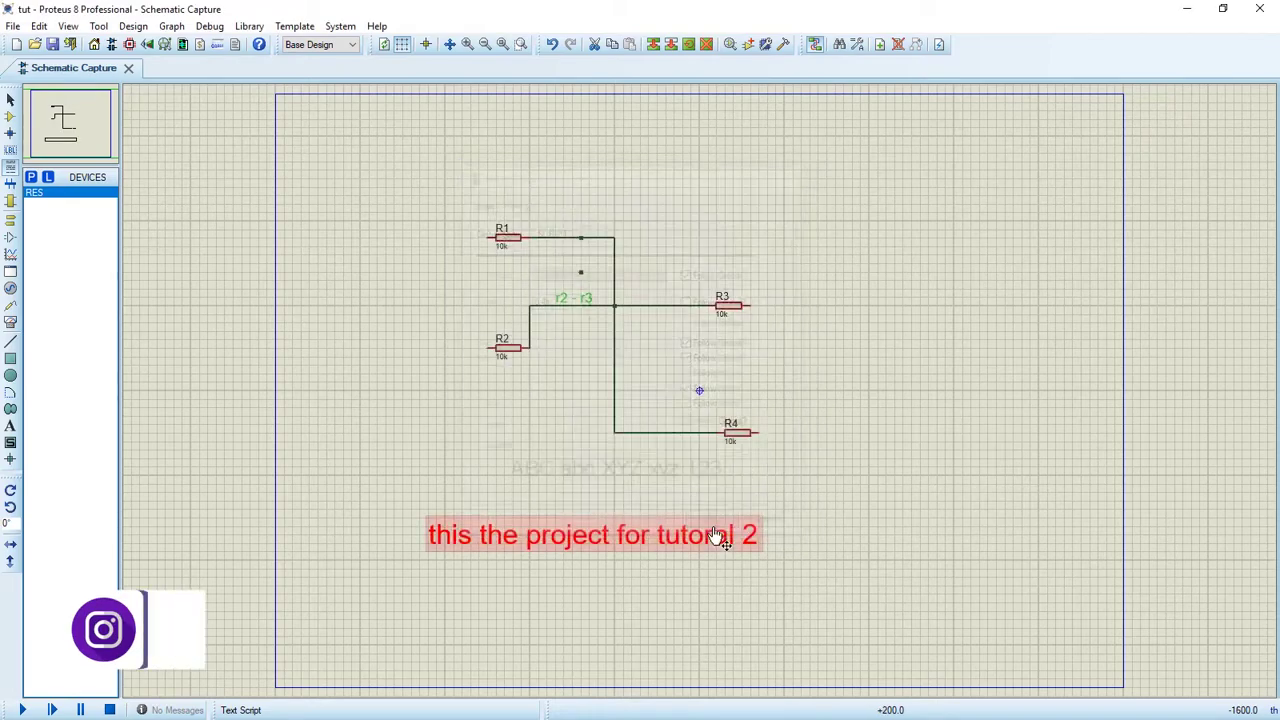
Review the text script's style, rotation and justification options.
double_click(661, 547)
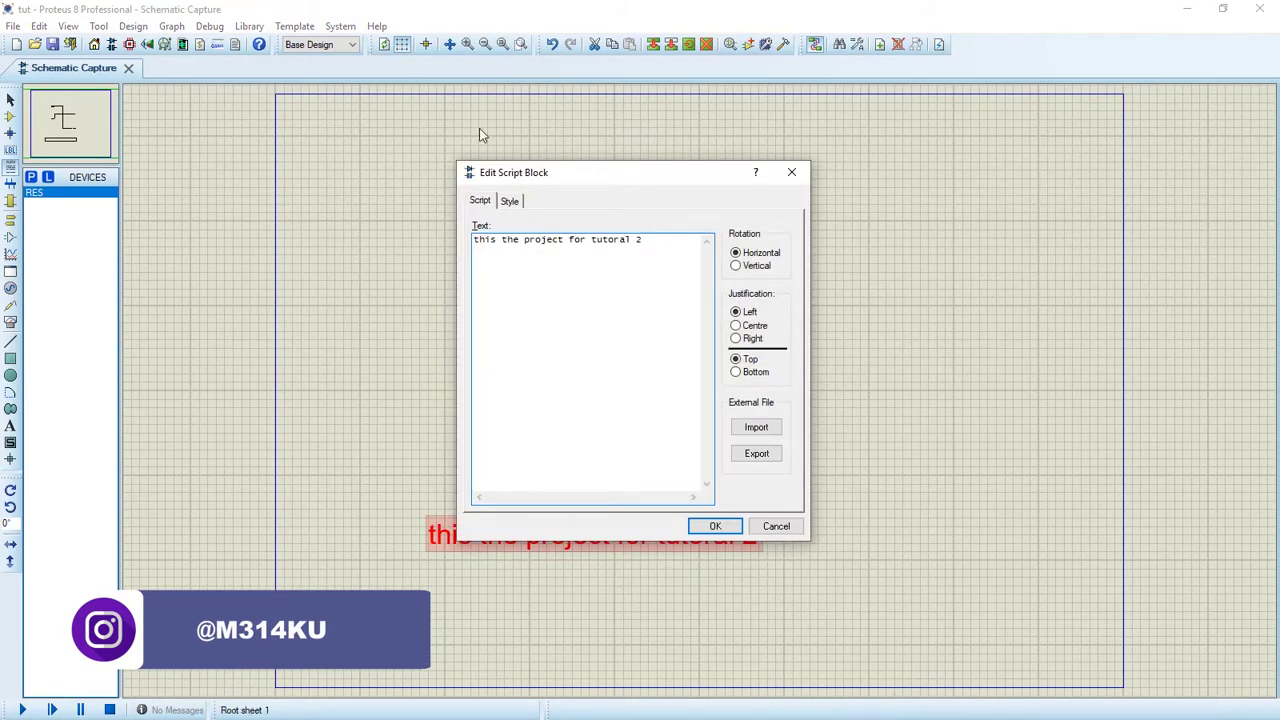
left_click(510, 201)
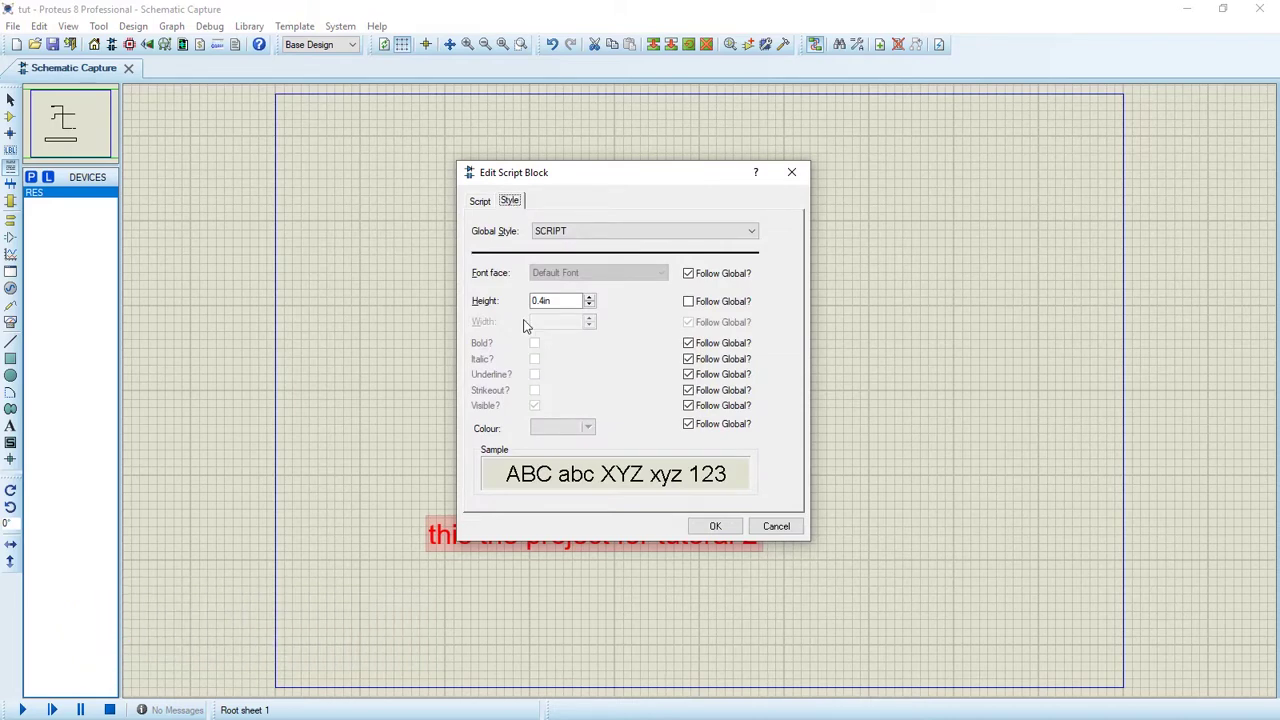
key("ctrl+shift+Tab")
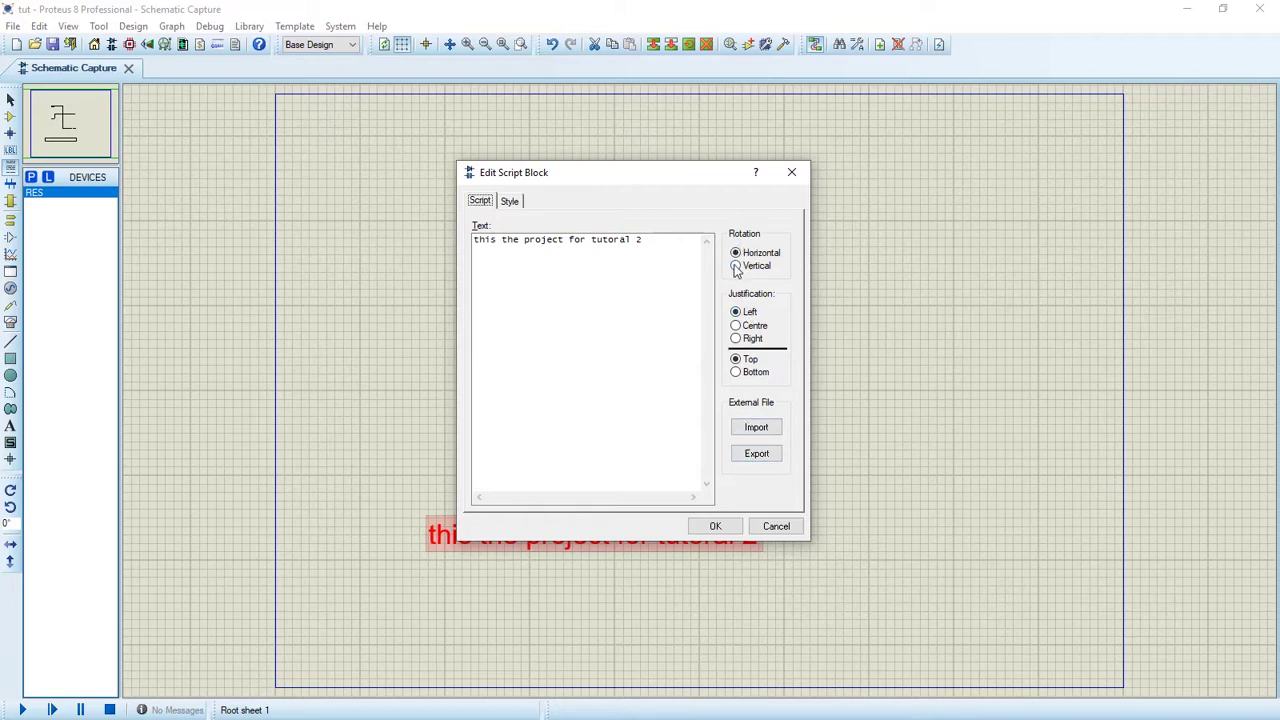
left_click(715, 527)
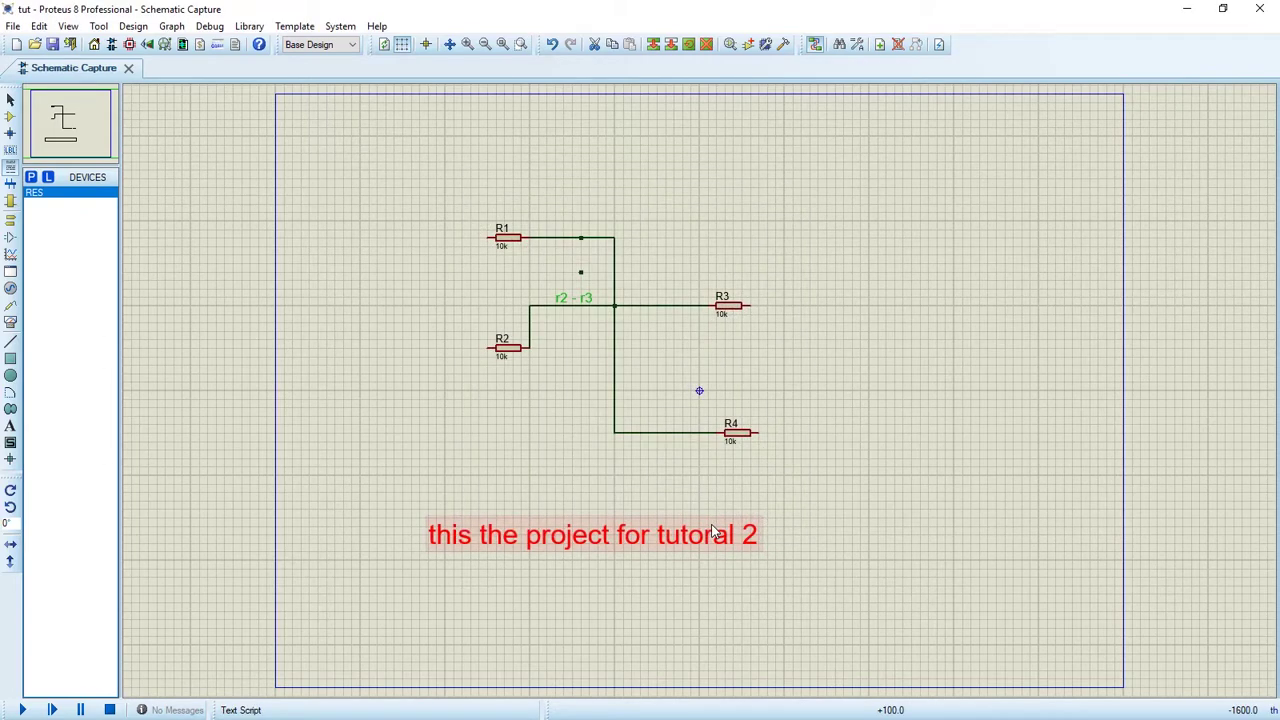